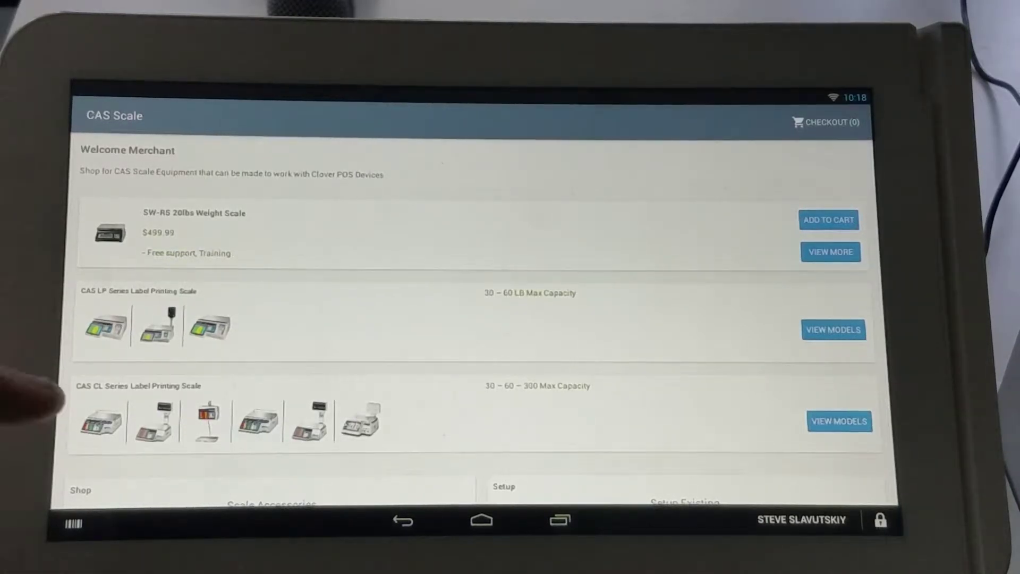
scroll(72, 383, down, 3)
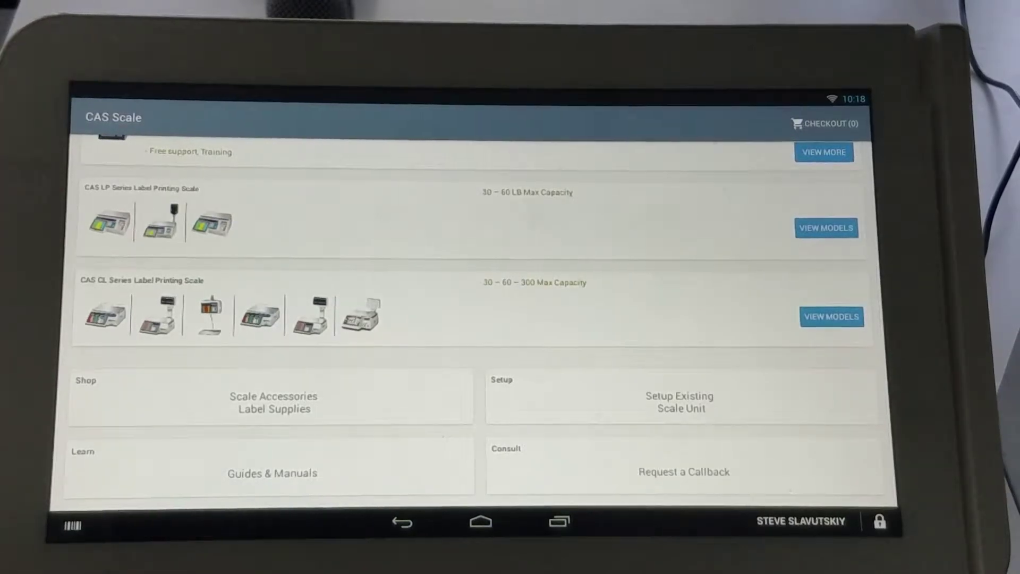
- Open the CAS SW-RS Wired Weight Scale setup from the Setup Existing Scale Unit tile
click(510, 391)
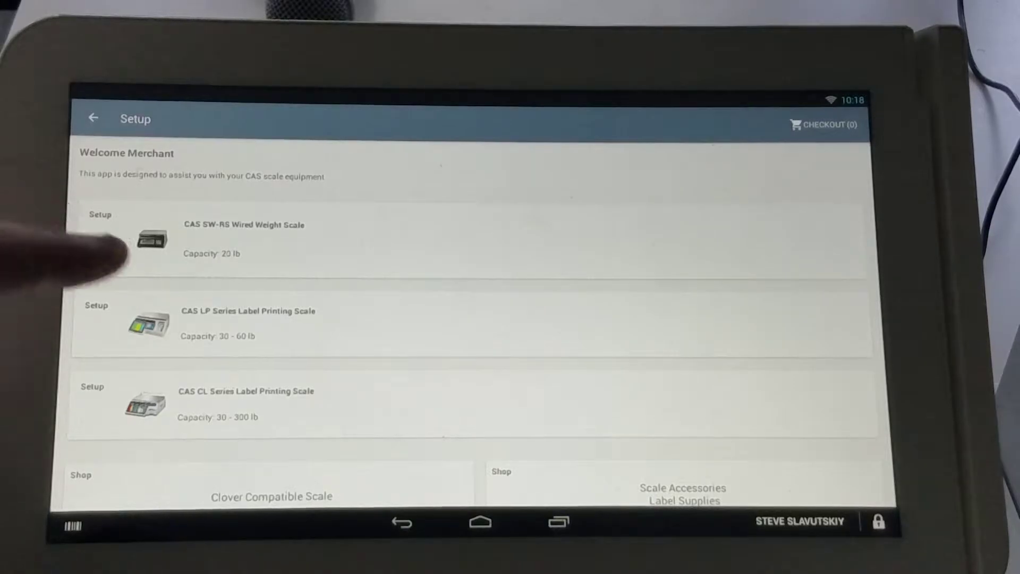
click(144, 236)
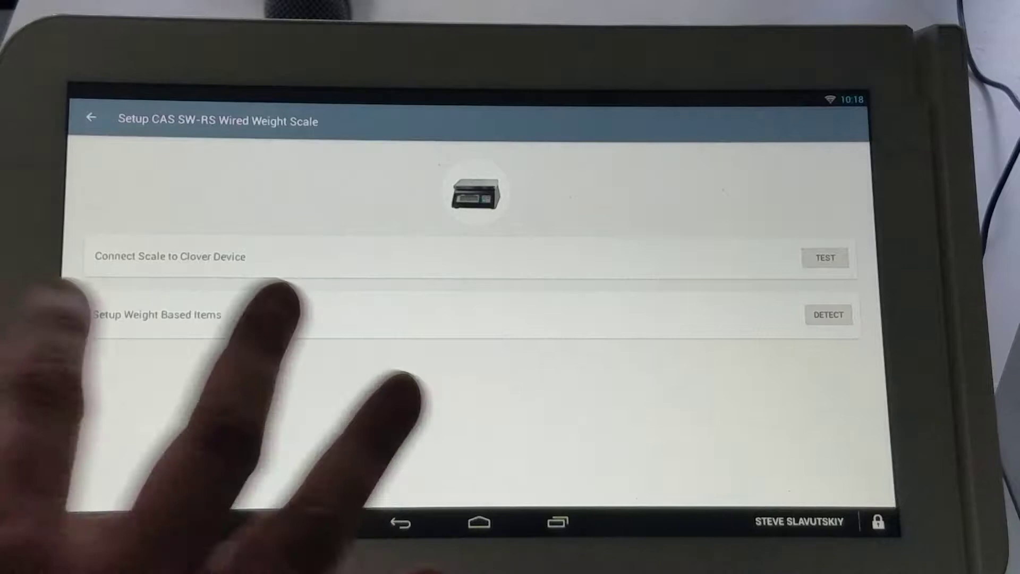
- Test the SW-RS connection twice: first detected, then Scale Not Found after unplugging
click(826, 258)
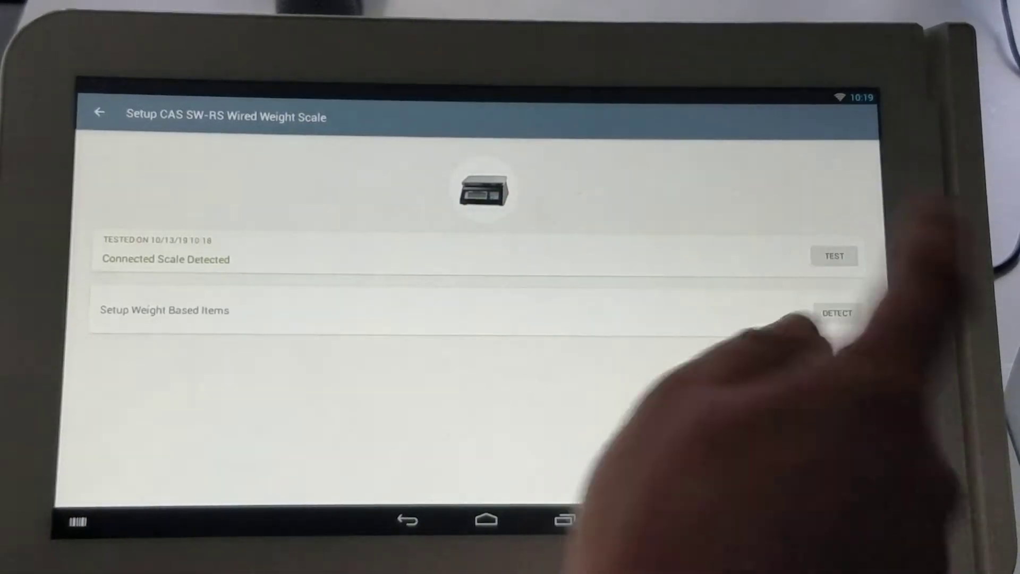
click(834, 256)
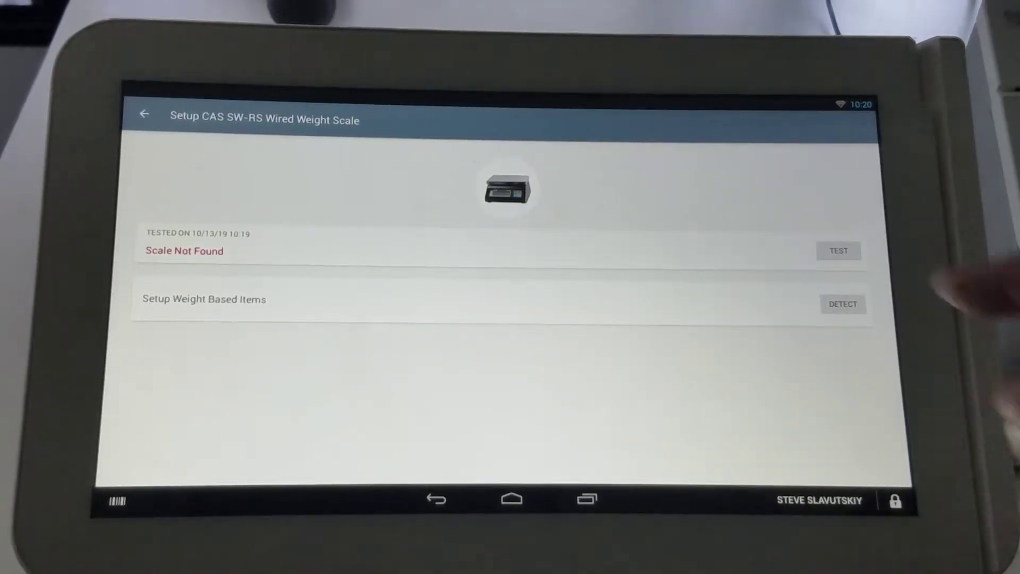
- Reconnect the SW-RS scale, detect its 18 weight-based items, and review their list
click(835, 252)
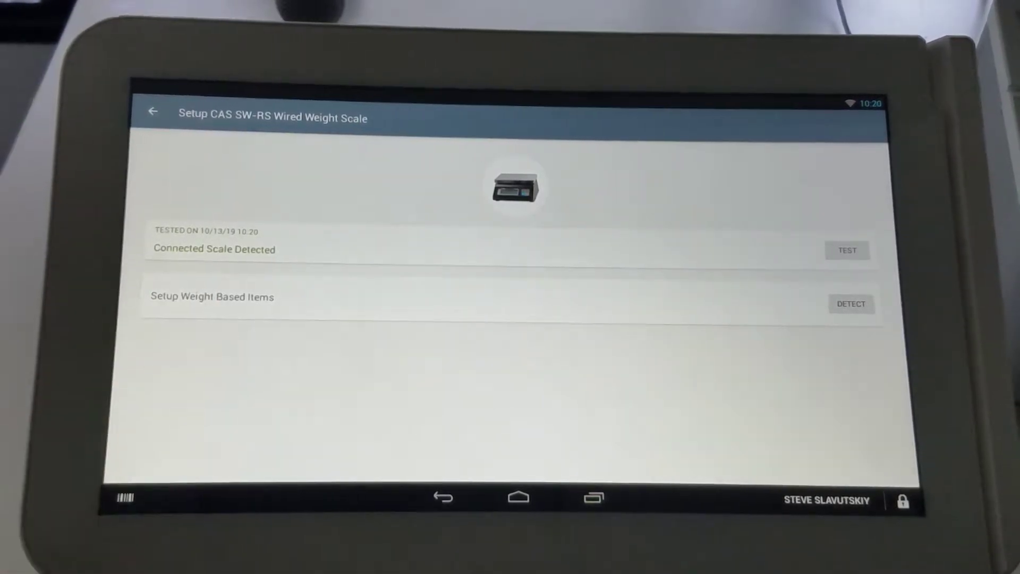
click(857, 303)
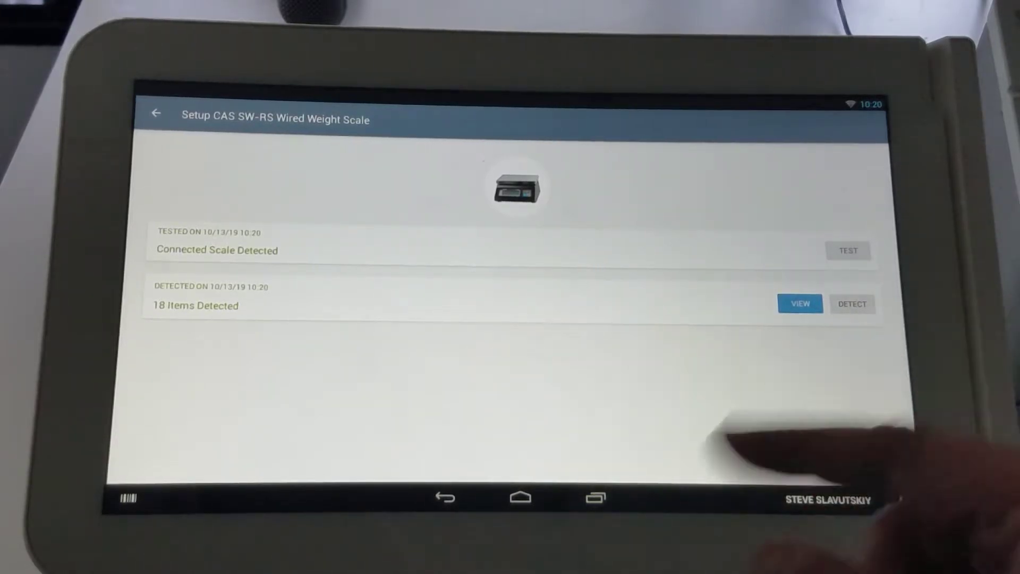
click(800, 303)
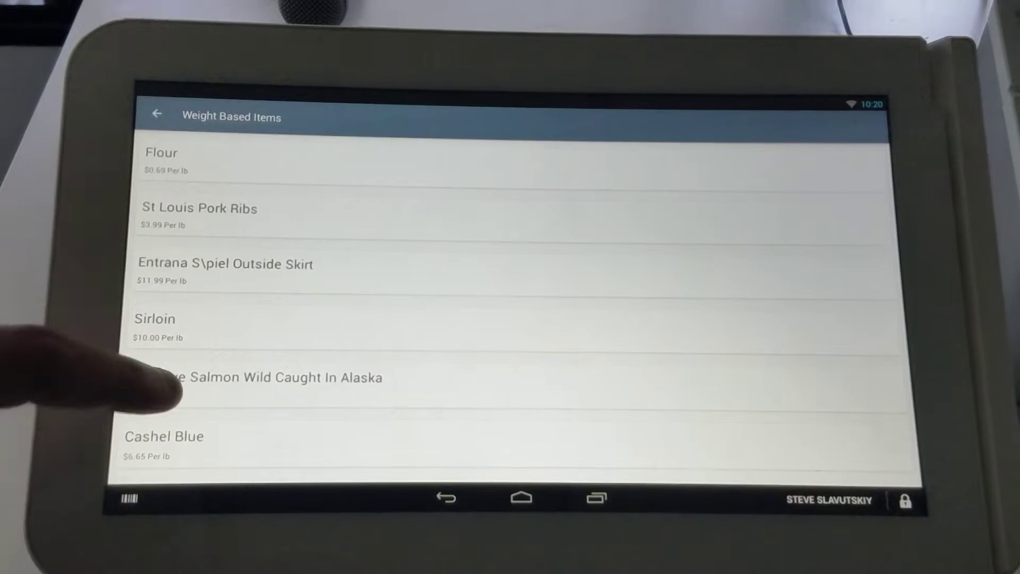
scroll(135, 367, down, 5)
scroll(136, 422, down, 5)
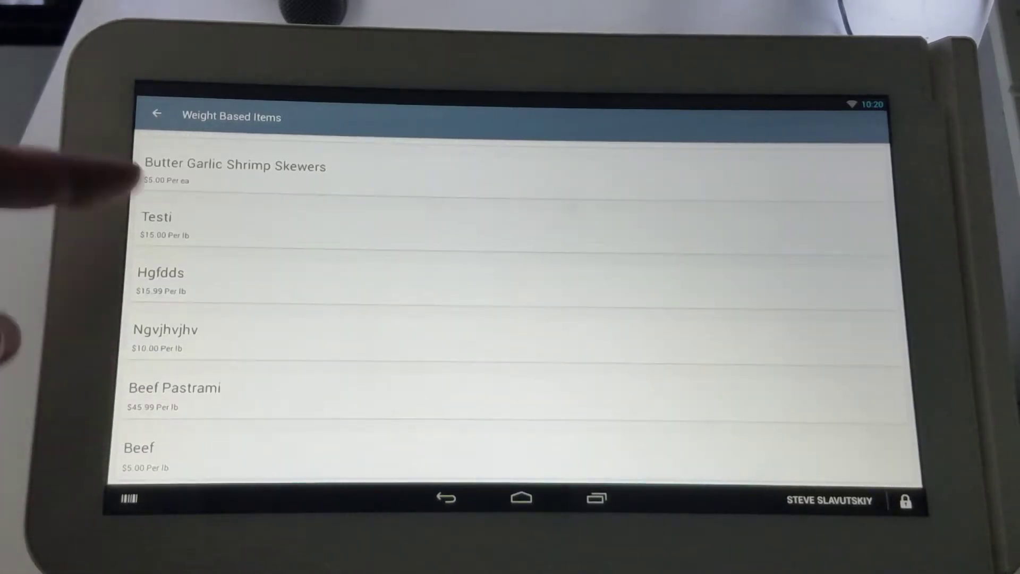
click(157, 113)
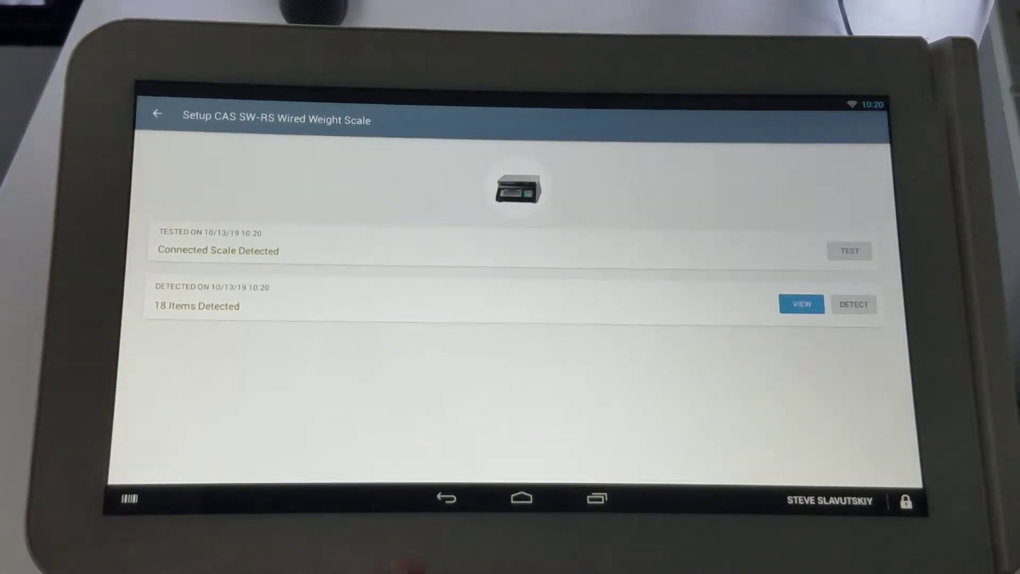
- Launch Clover Register and weigh Sirloin from Meats at 0.45 lb for $4.50
click(522, 499)
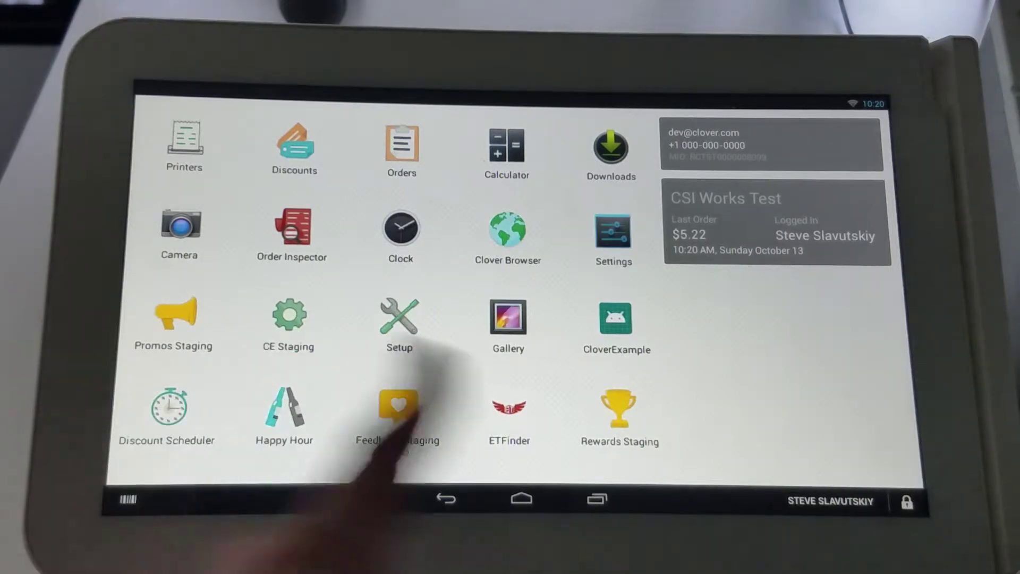
drag(200, 375, 79, 343)
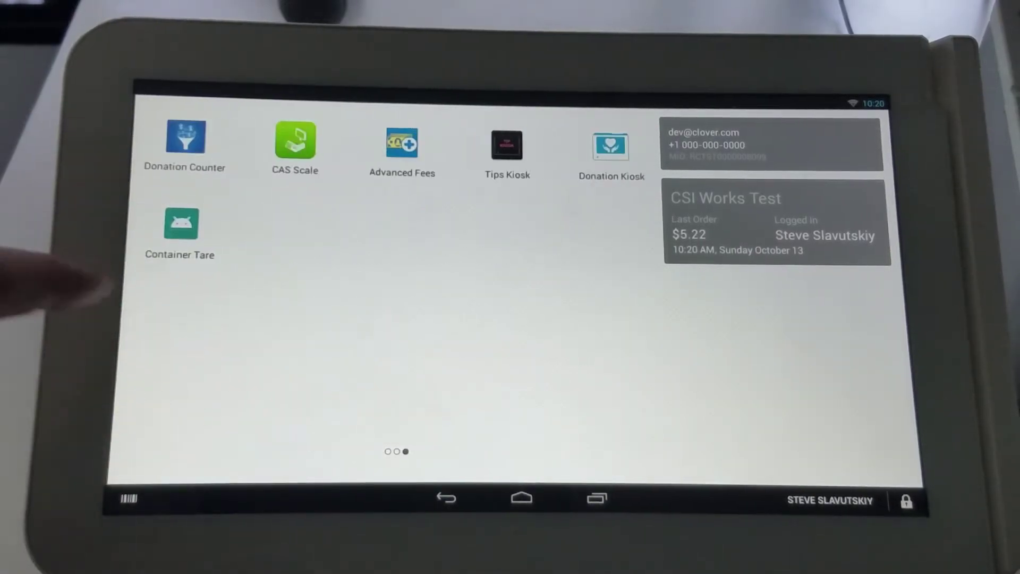
drag(199, 358, 439, 359)
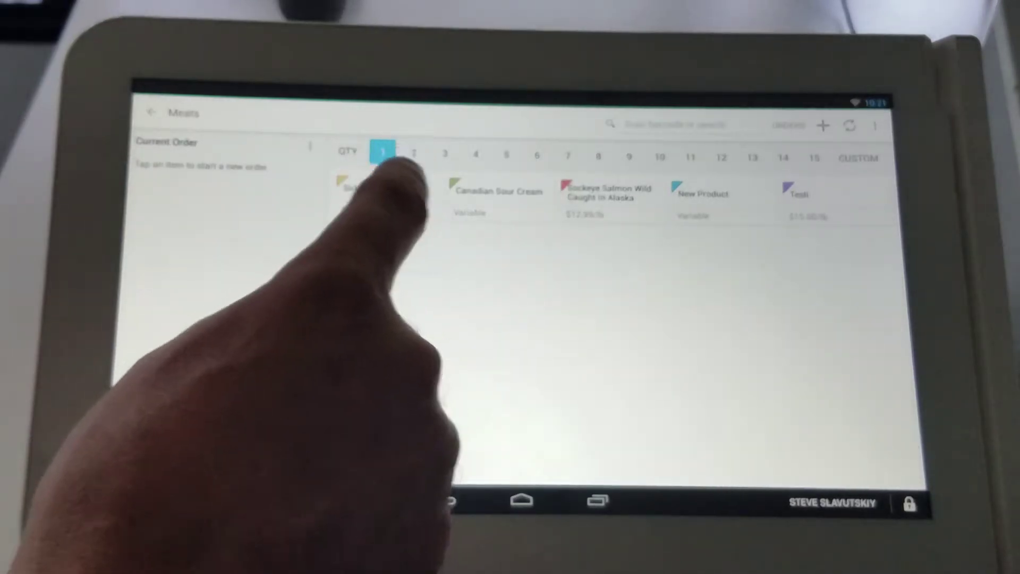
click(358, 192)
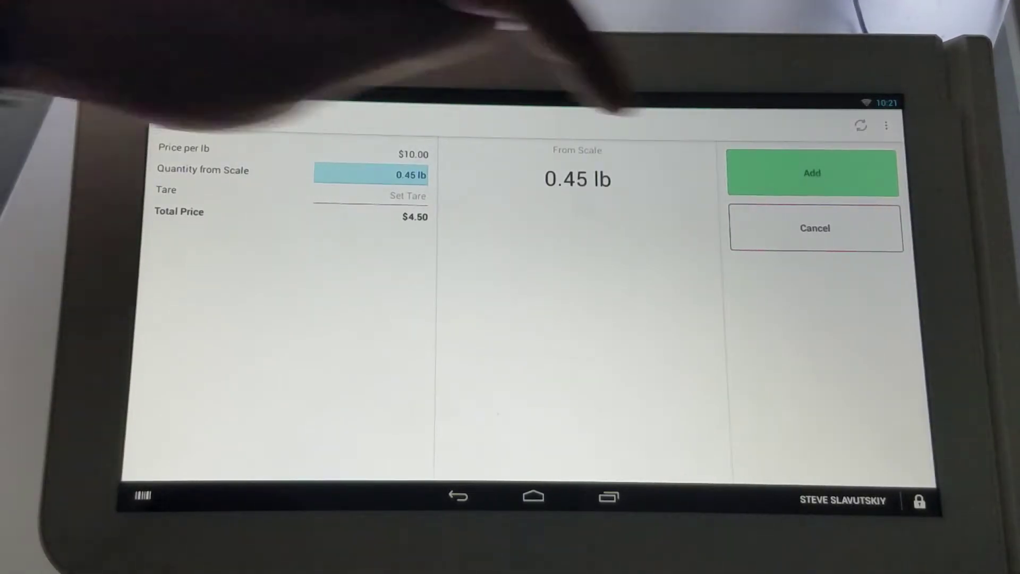
- Add the weighed Sirloin with its container, pay $3.56 cash, and dismiss Geo Tax Changer
click(812, 172)
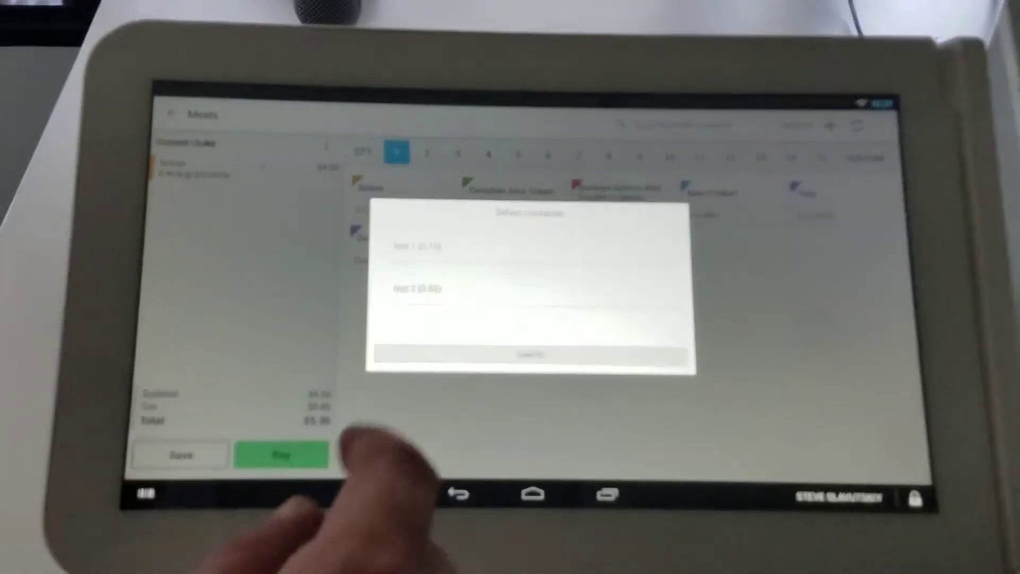
click(419, 245)
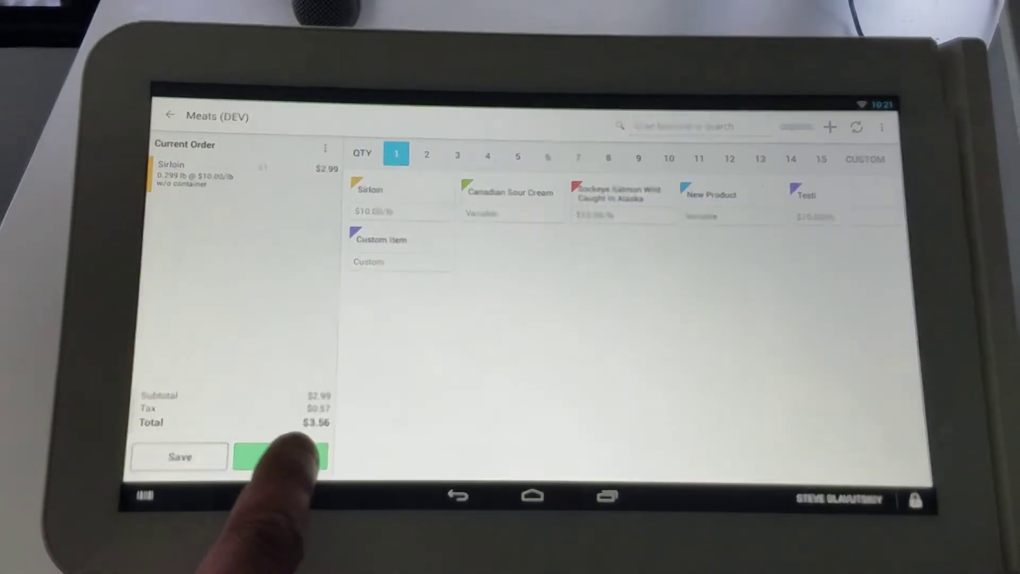
click(280, 456)
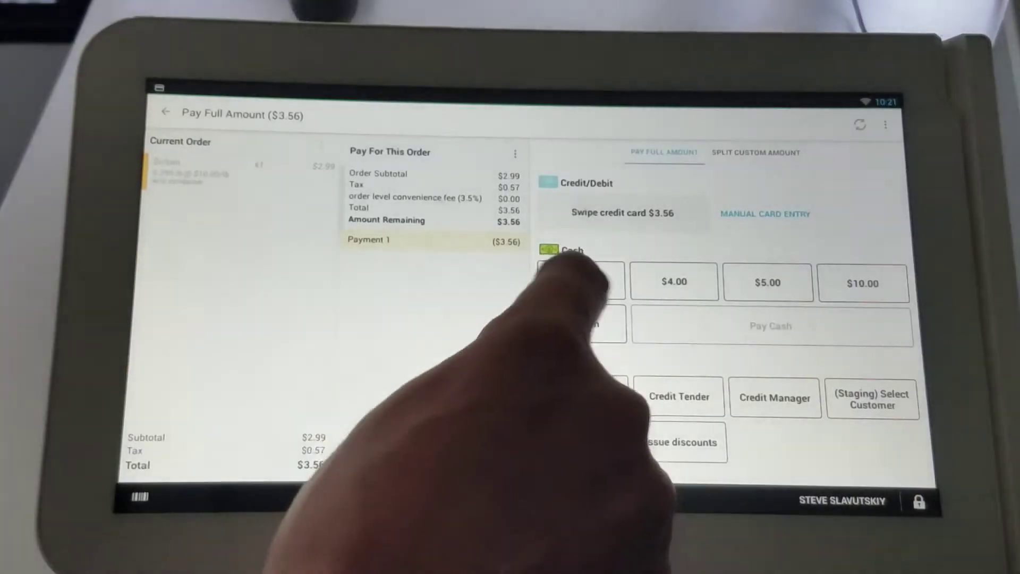
click(582, 279)
click(829, 325)
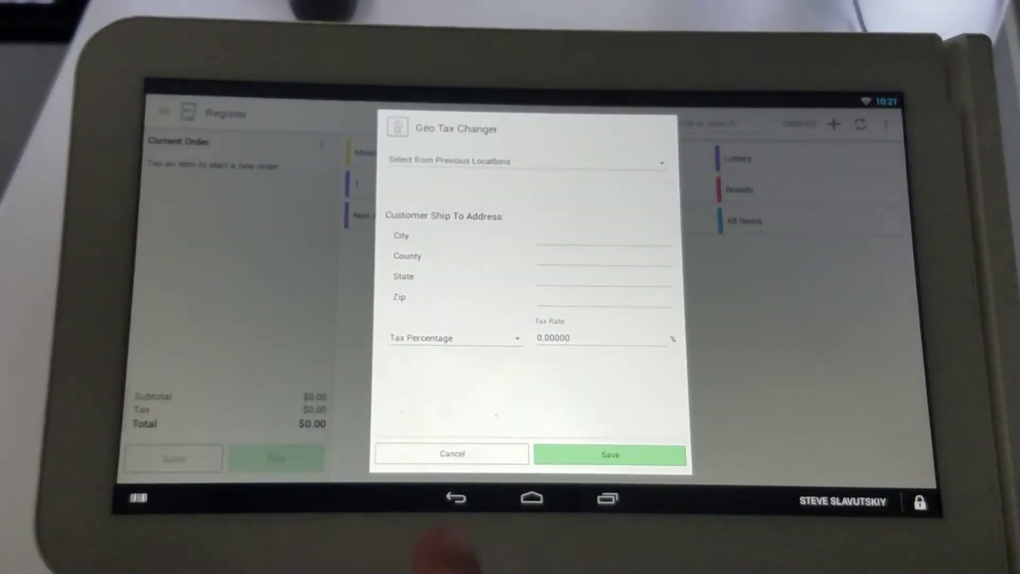
click(452, 453)
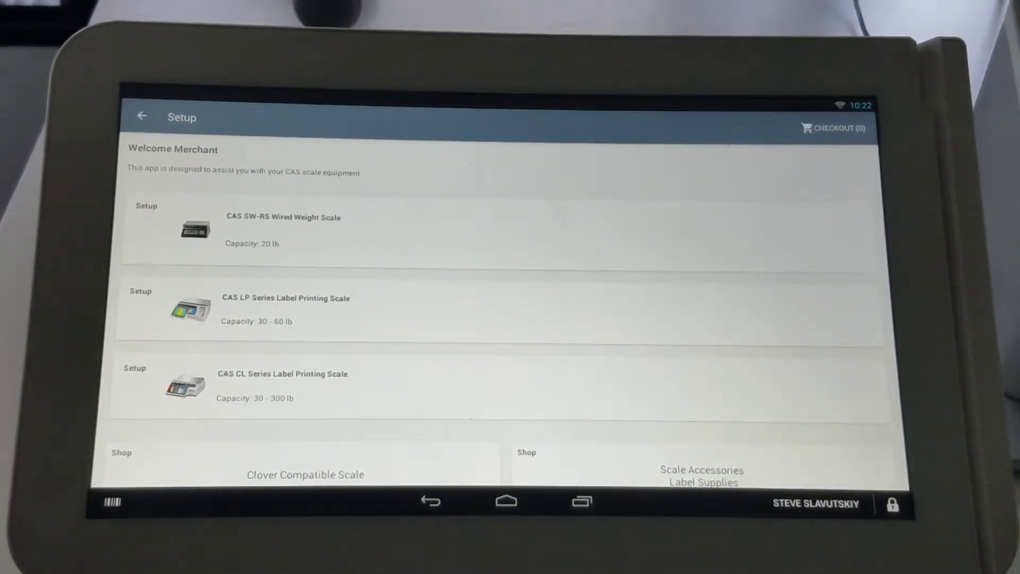
scroll(128, 326, down, 2)
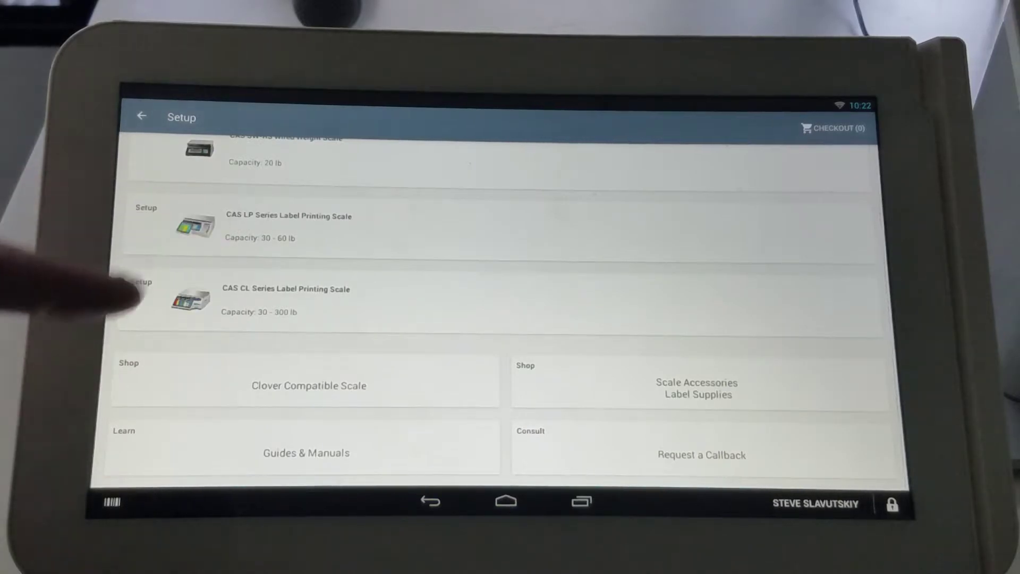
- Open the CAS LP Series Label Printing Scale setup and detect its 36 weight-based items
click(192, 236)
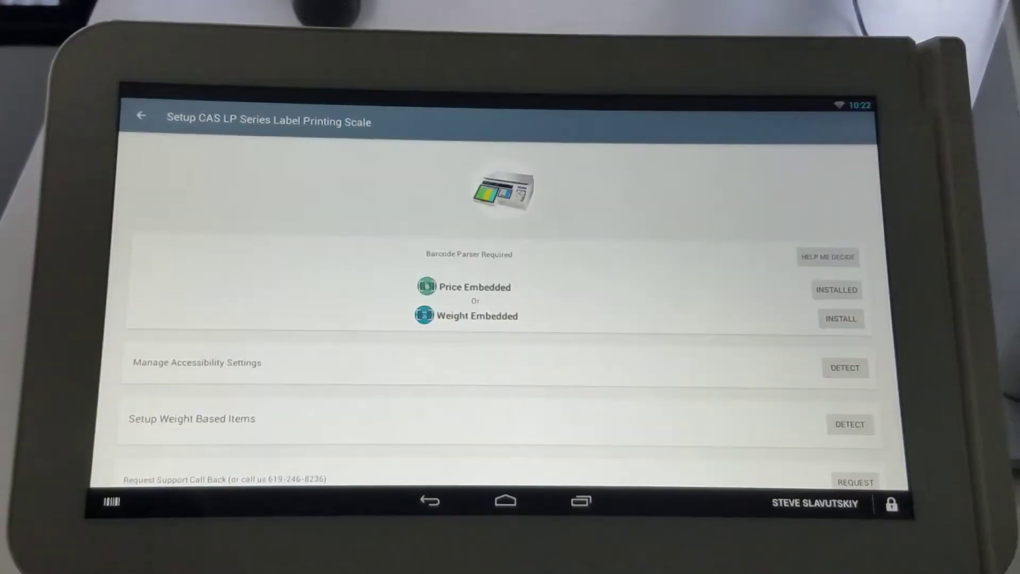
scroll(274, 283, down, 1)
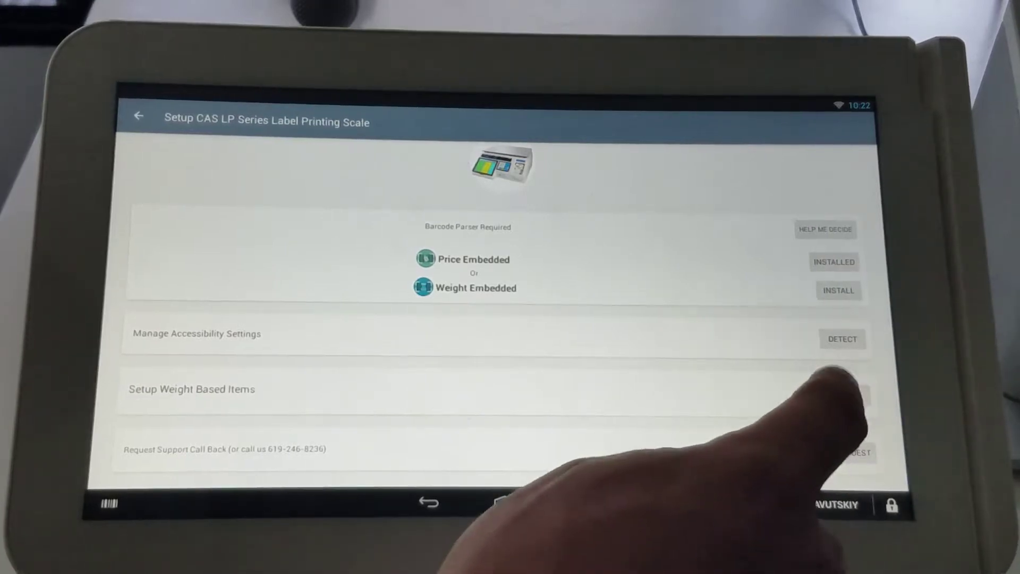
click(846, 394)
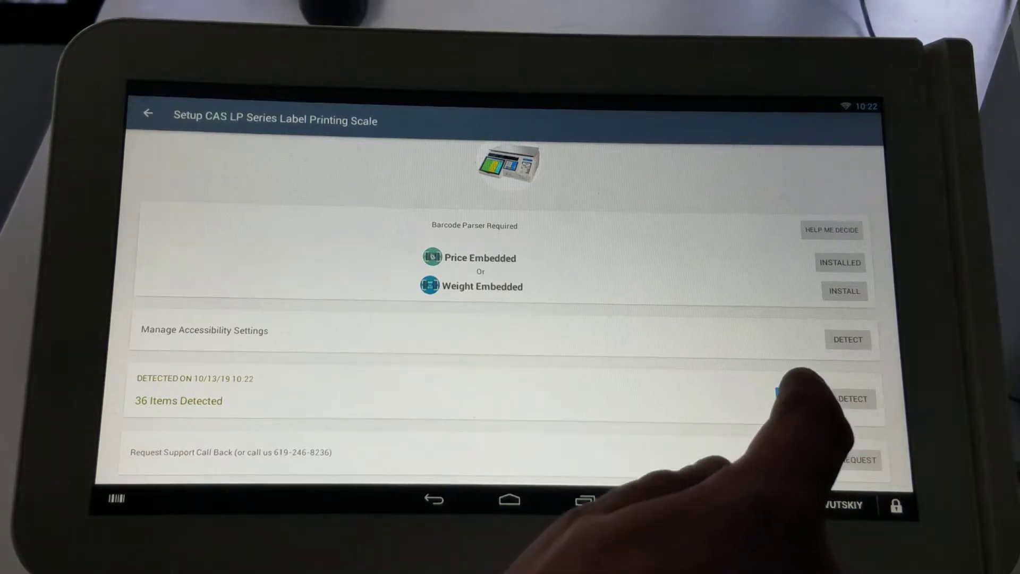
click(799, 398)
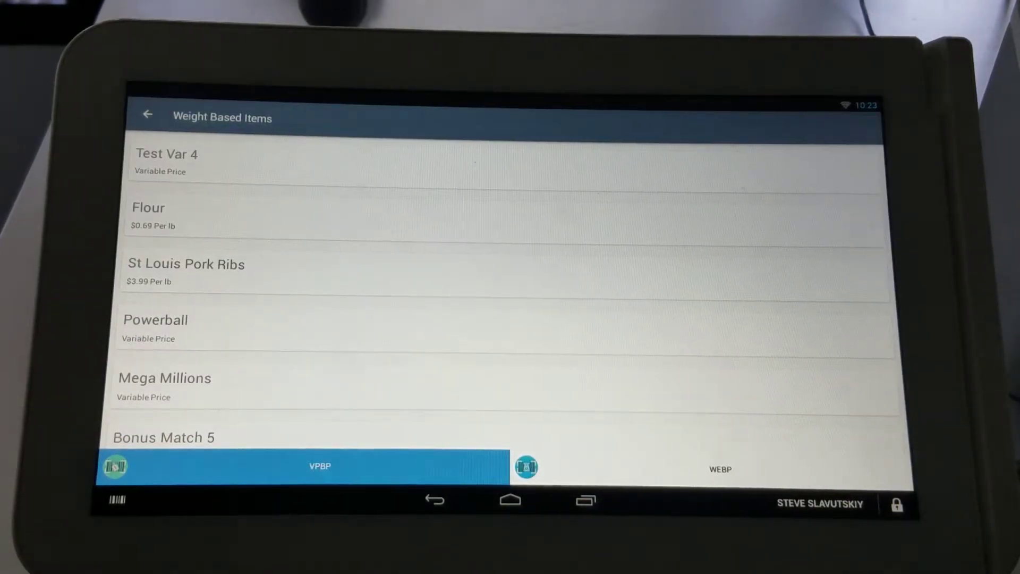
scroll(137, 375, down, 10)
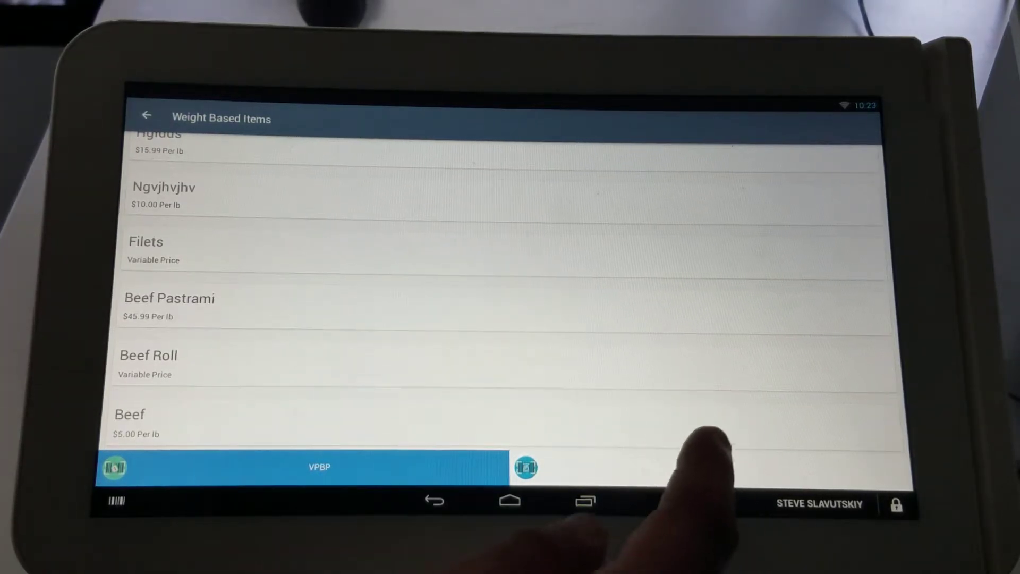
click(693, 470)
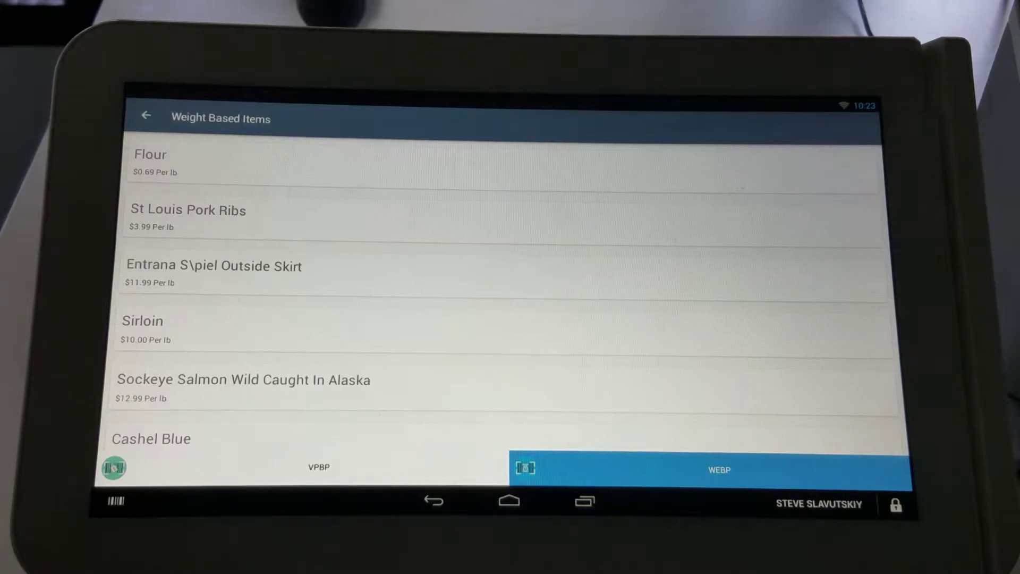
scroll(163, 385, down, 10)
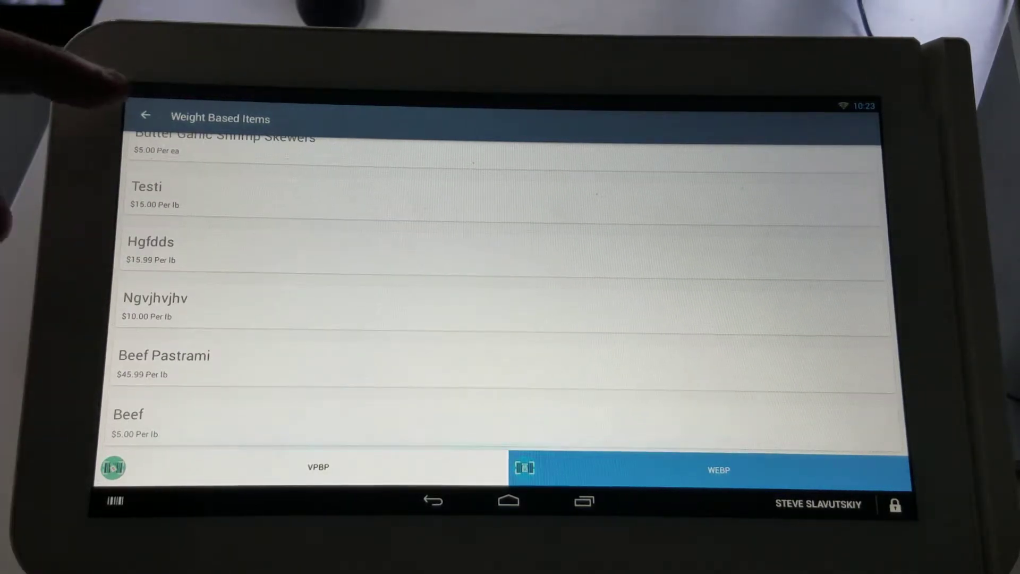
click(144, 115)
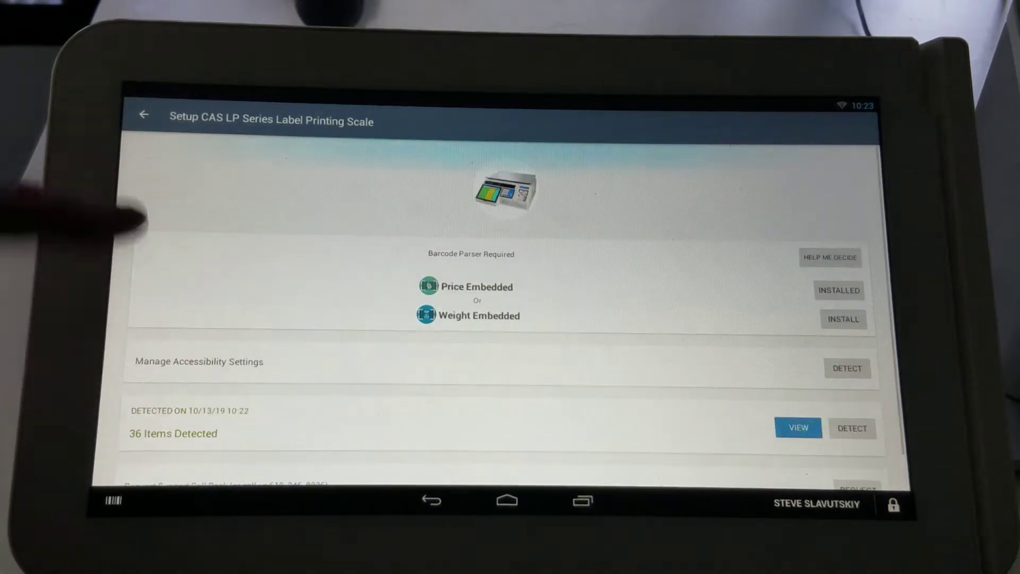
- Briefly view the CAS CL Series scale setup options, then return to the setup list
click(145, 115)
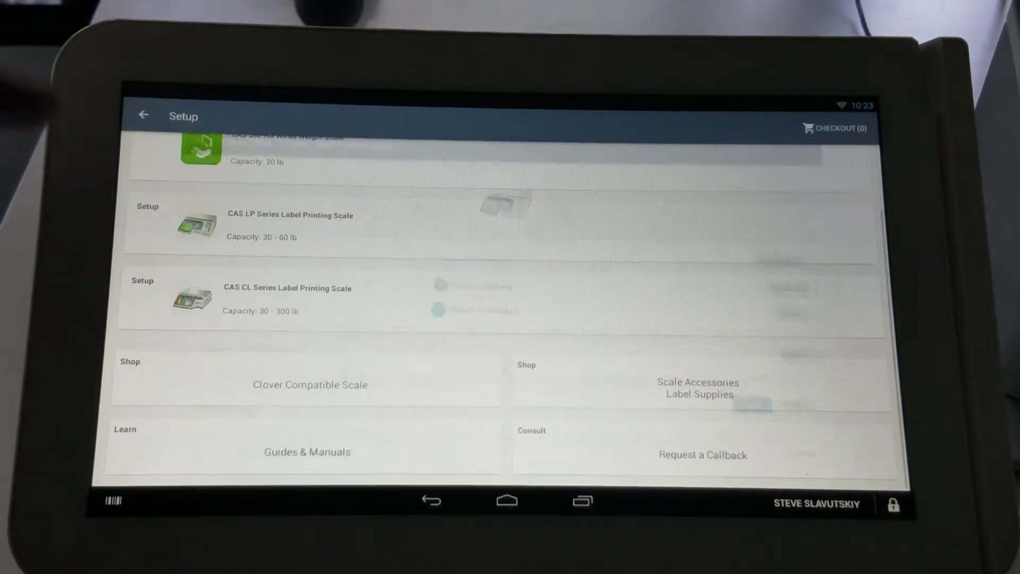
click(219, 288)
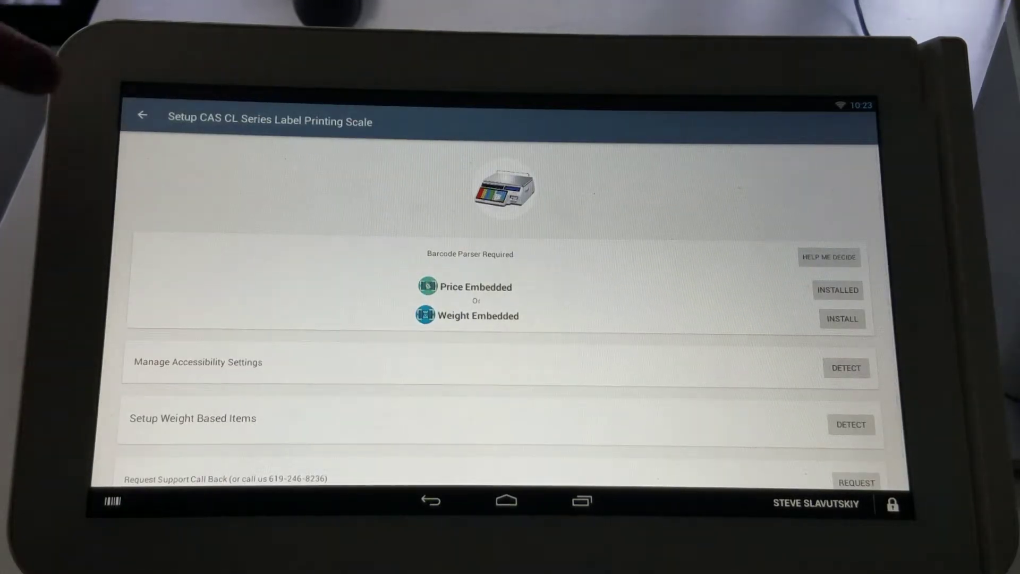
scroll(136, 335, down, 1)
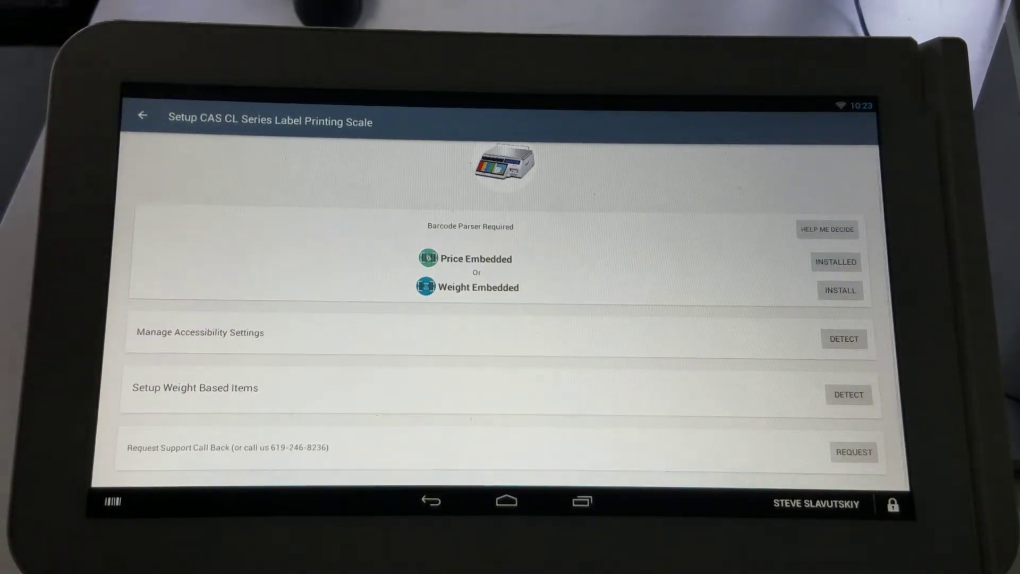
click(141, 117)
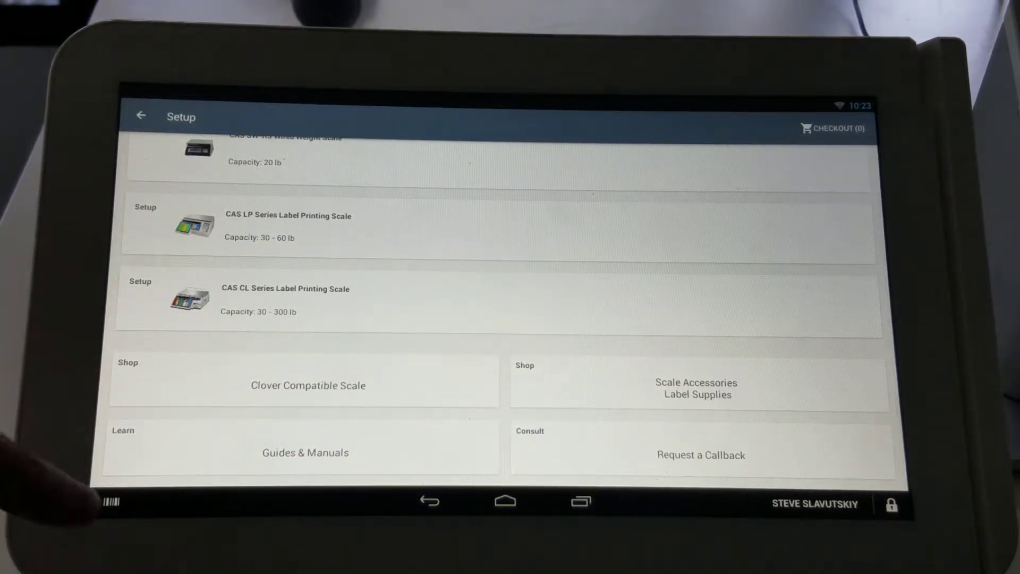
- Browse the Clover-compatible scale shop to the LP Series LP1000N model overview
click(239, 386)
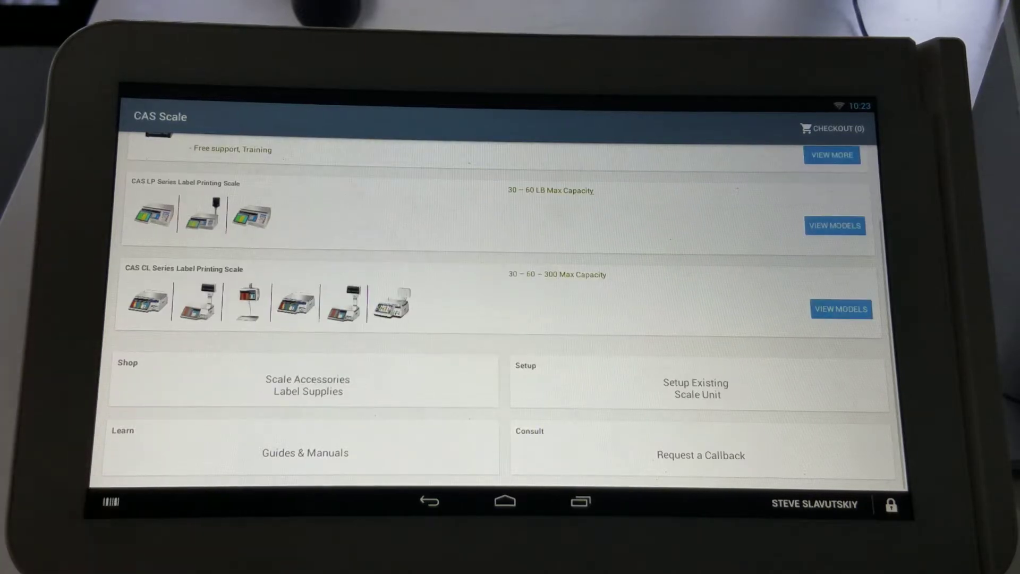
scroll(111, 320, up, 3)
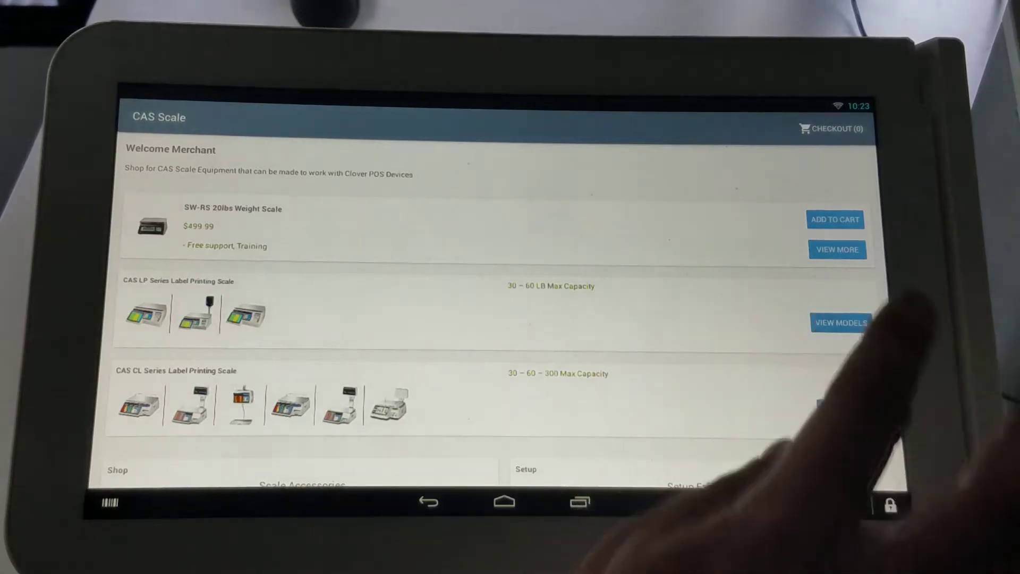
click(841, 323)
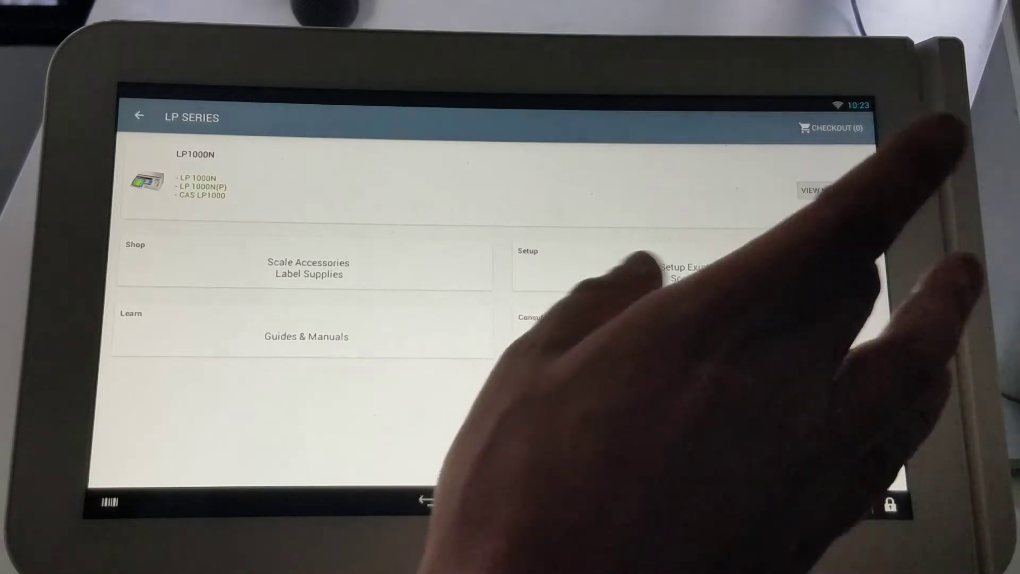
click(827, 190)
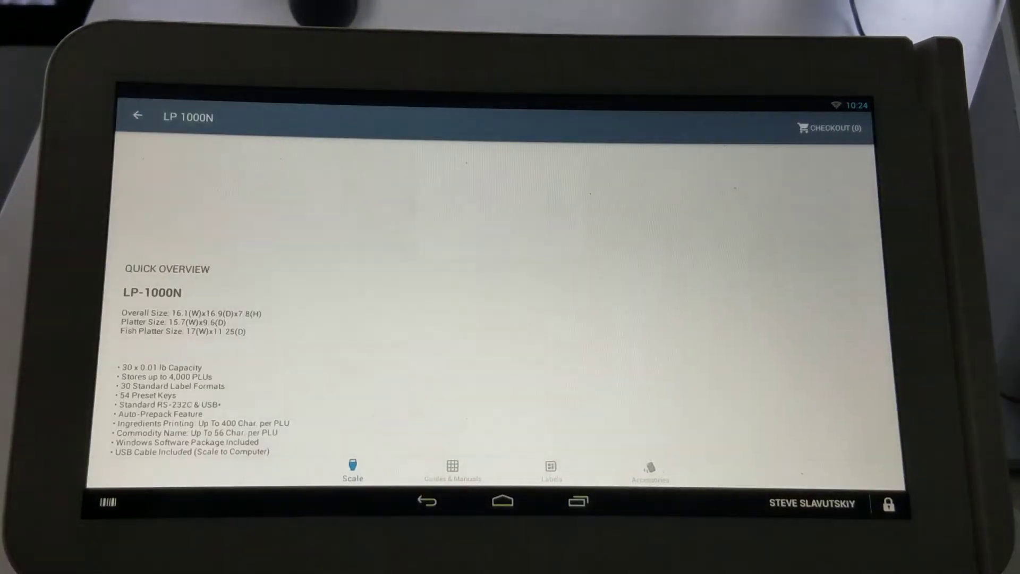
scroll(136, 359, down, 5)
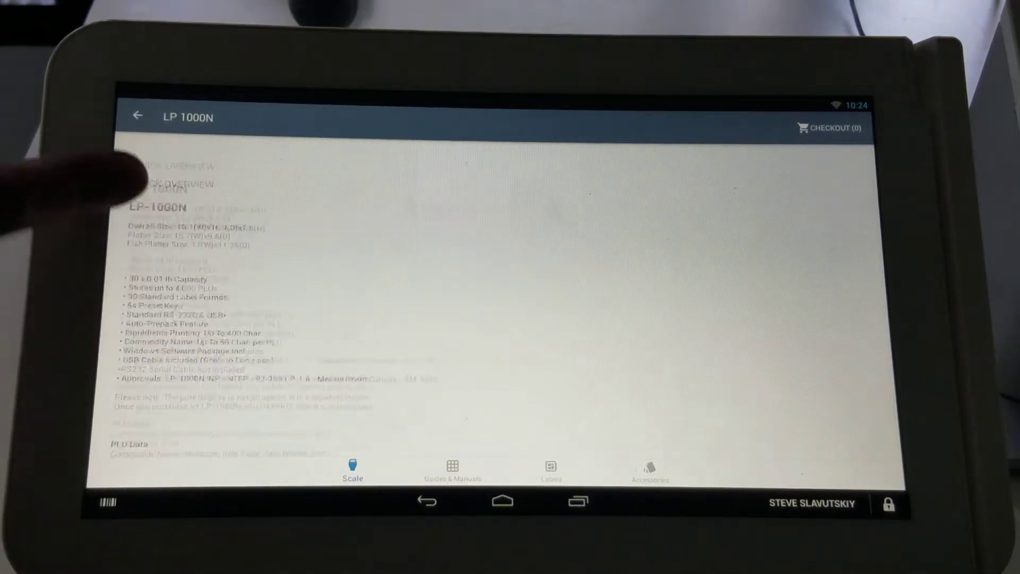
scroll(152, 359, down, 5)
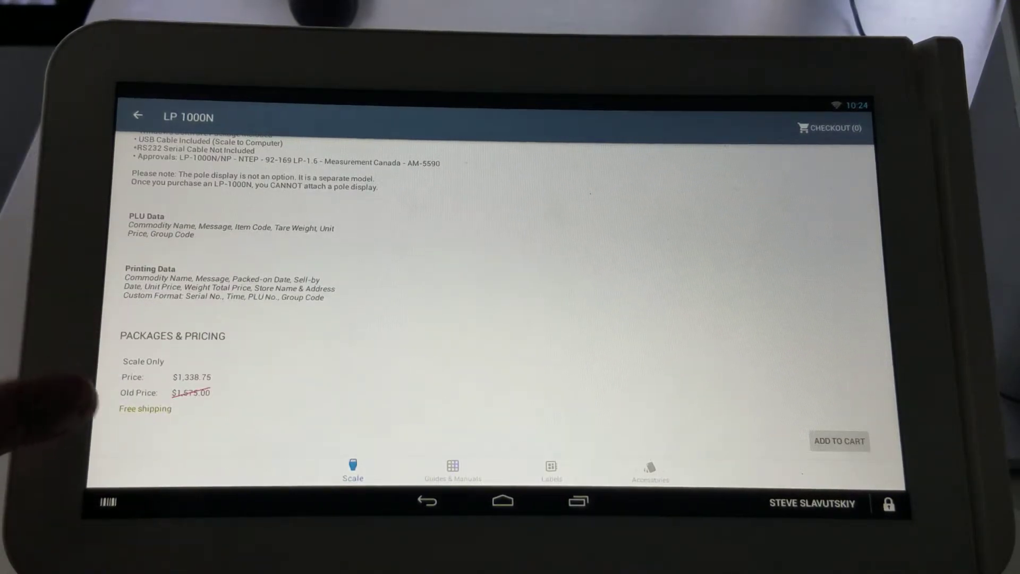
scroll(171, 319, up, 5)
scroll(171, 319, up, 5)
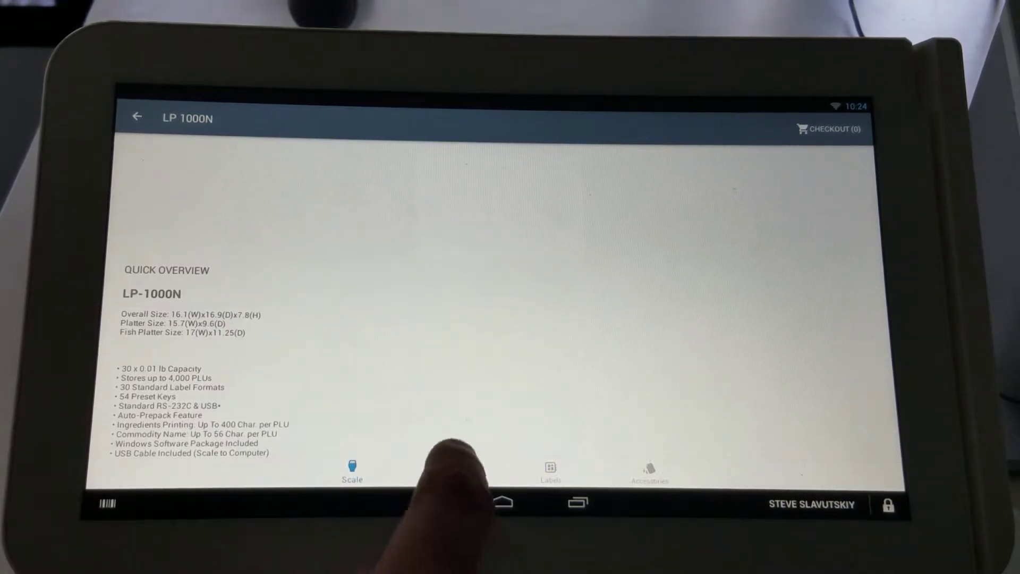
- Browse LP 1000N guides and manuals and its $75-per-case labels, then go back
click(452, 471)
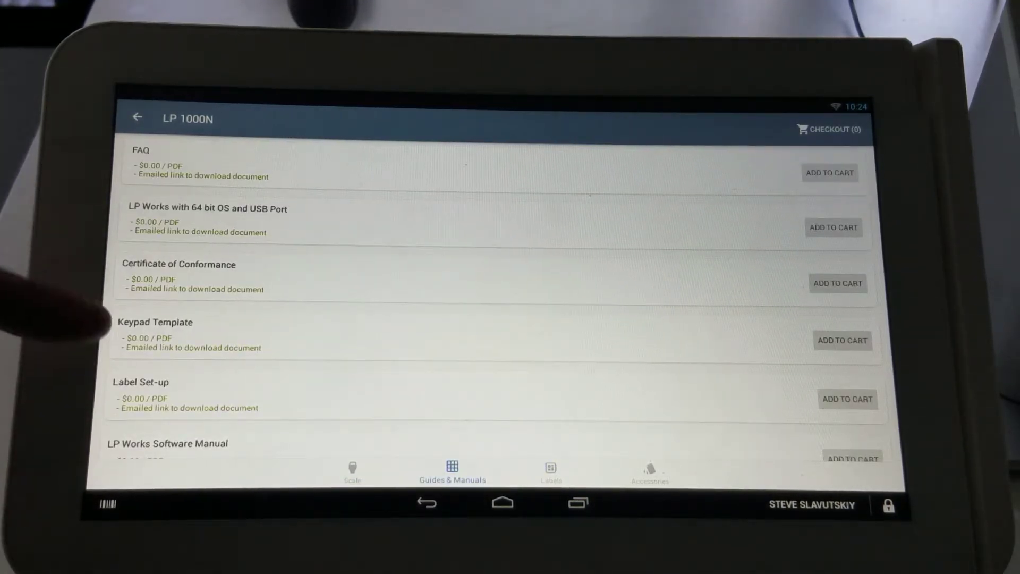
scroll(127, 335, down, 5)
scroll(132, 307, down, 3)
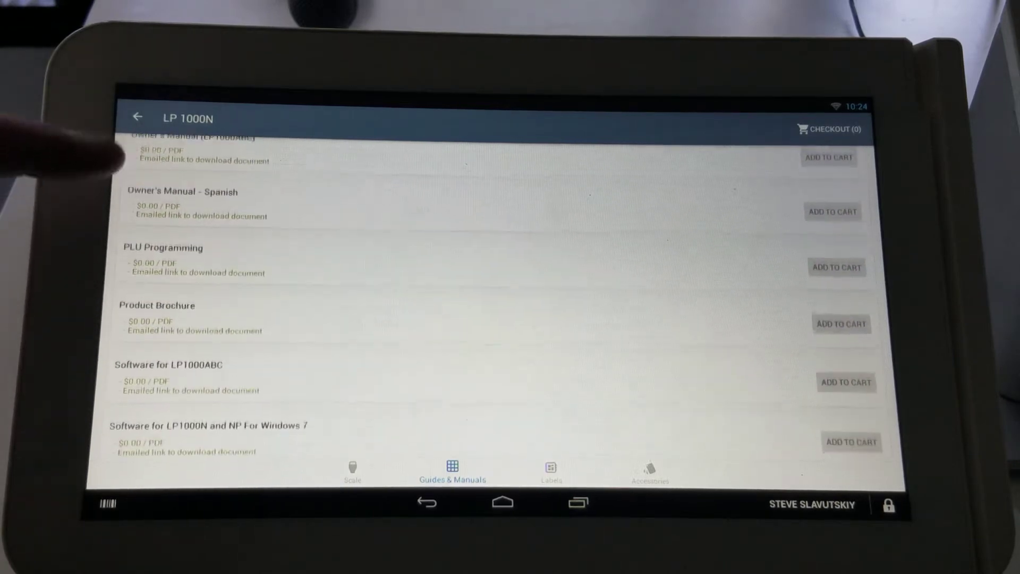
scroll(104, 343, down, 2)
scroll(88, 359, up, 8)
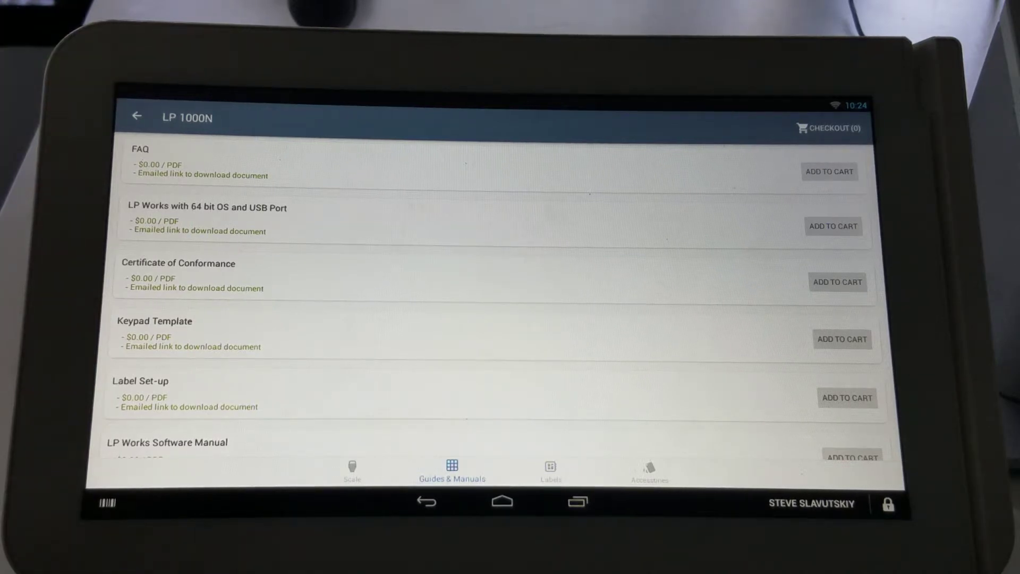
click(550, 471)
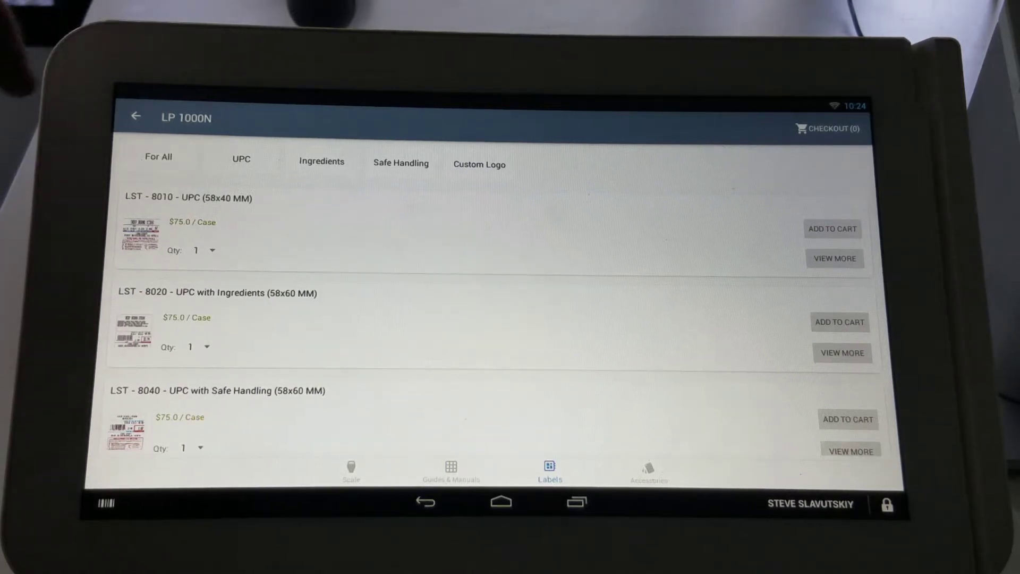
click(136, 116)
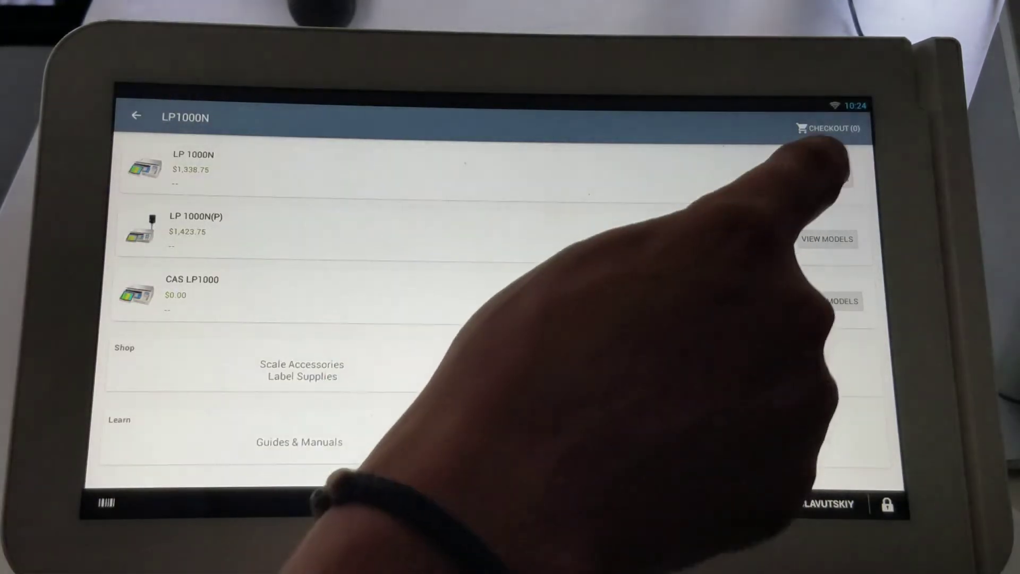
- View LP 1000N accessories, a $25.99 keyboard wet cover and $100 USB cables
click(830, 301)
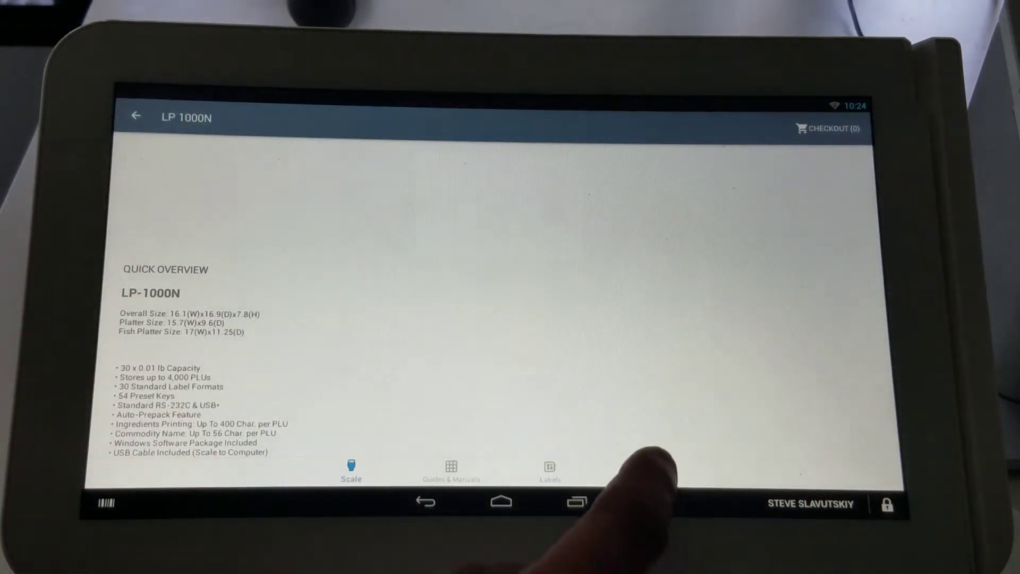
click(649, 470)
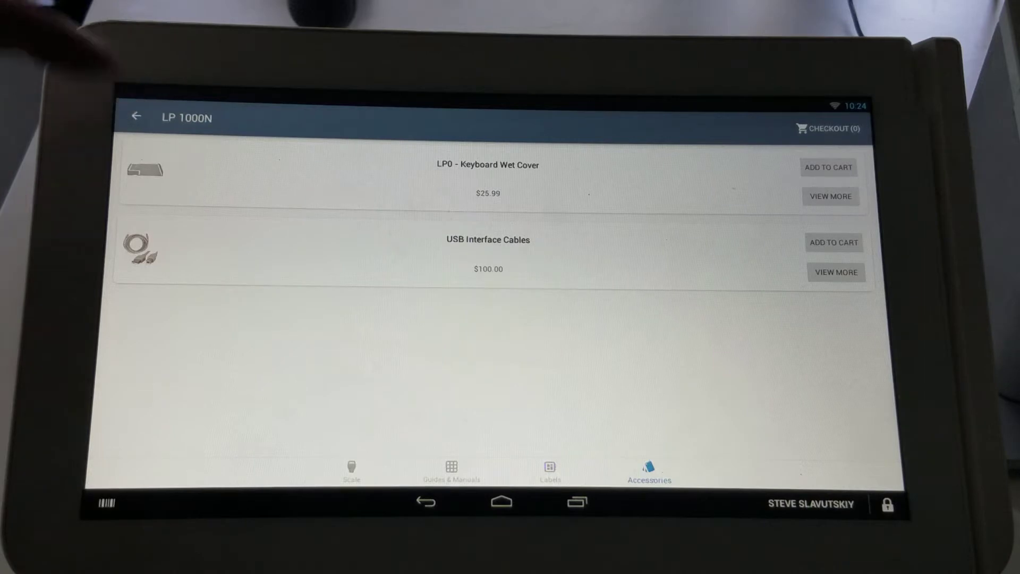
click(136, 116)
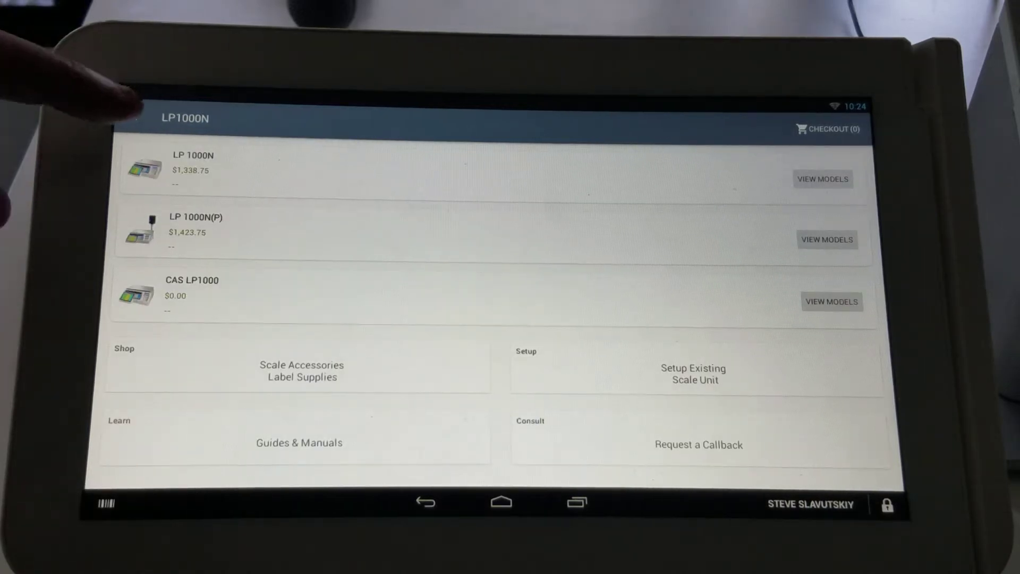
click(136, 115)
click(136, 116)
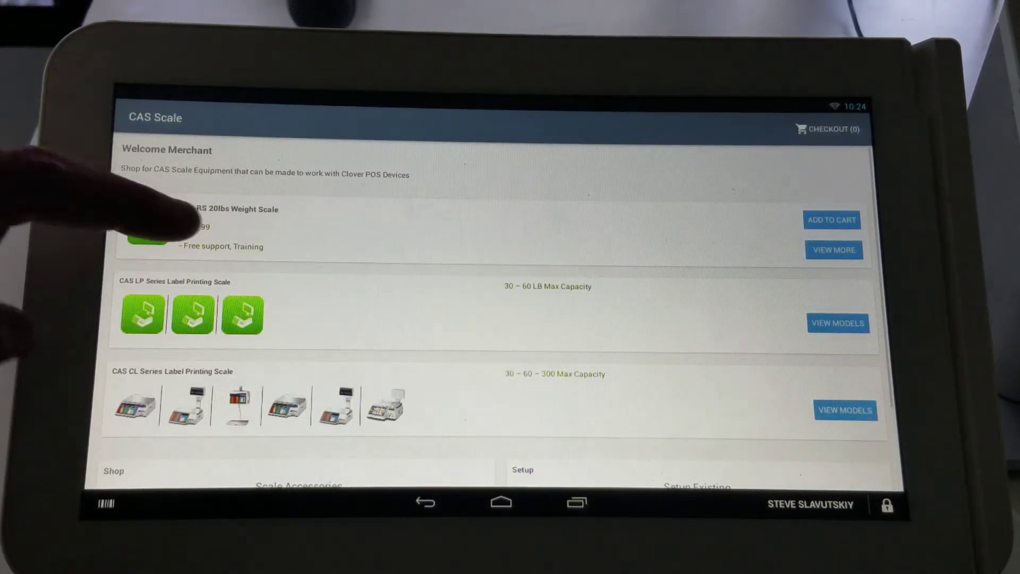
click(159, 211)
scroll(171, 287, down, 1)
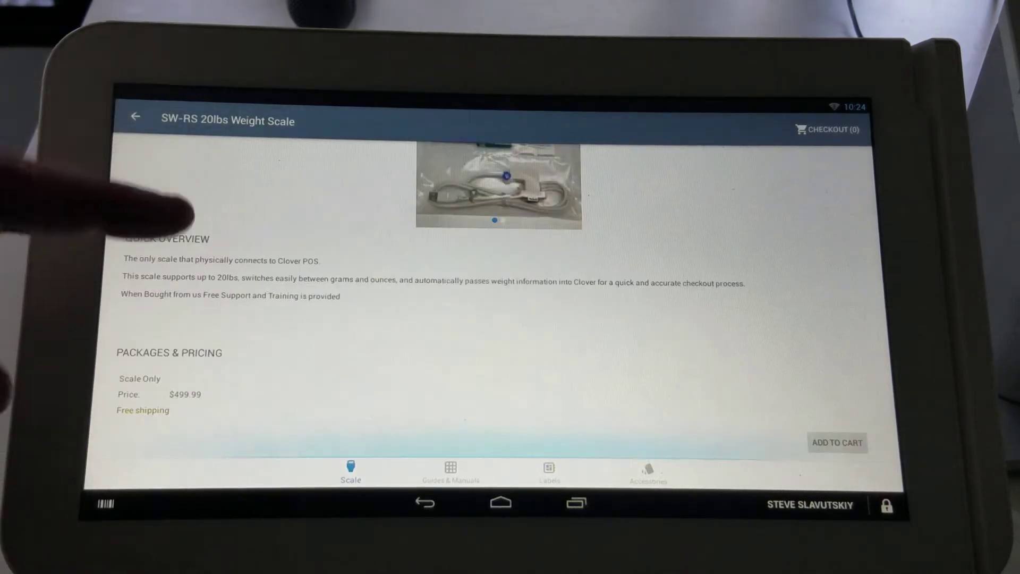
click(648, 473)
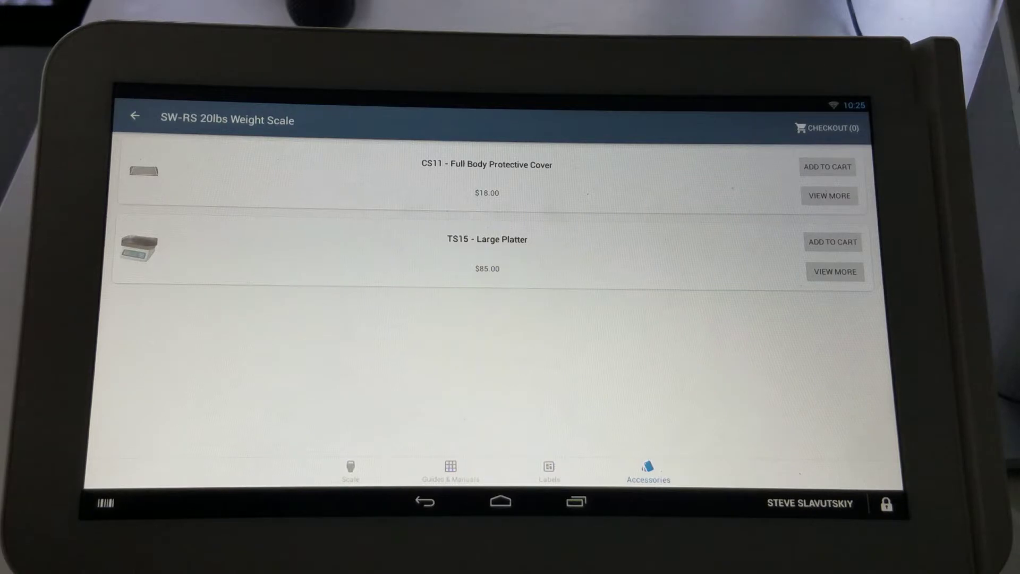
click(135, 115)
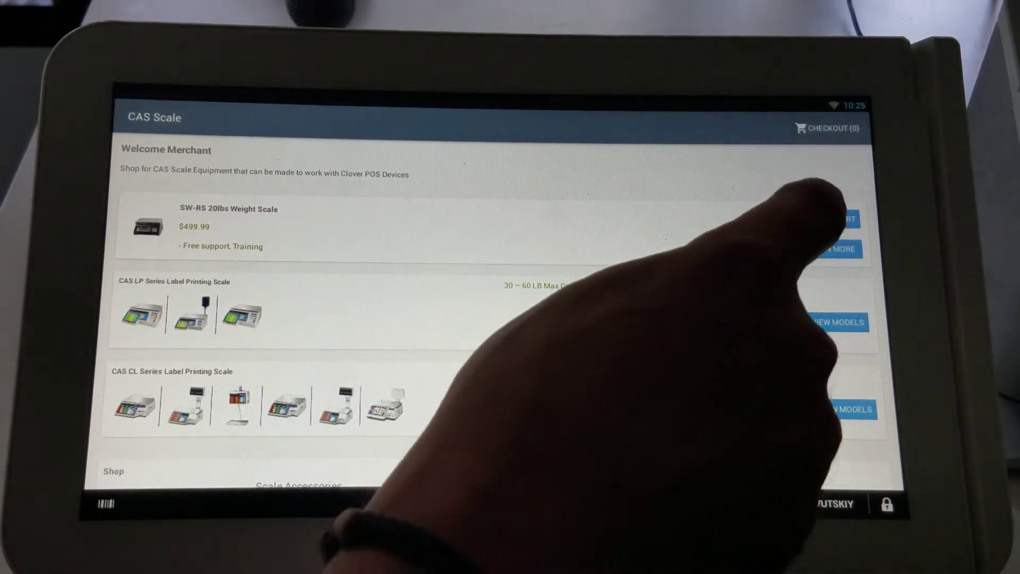
- Add the $499.99 SW-RS 20lbs scale to the cart, check out and send the order
click(832, 218)
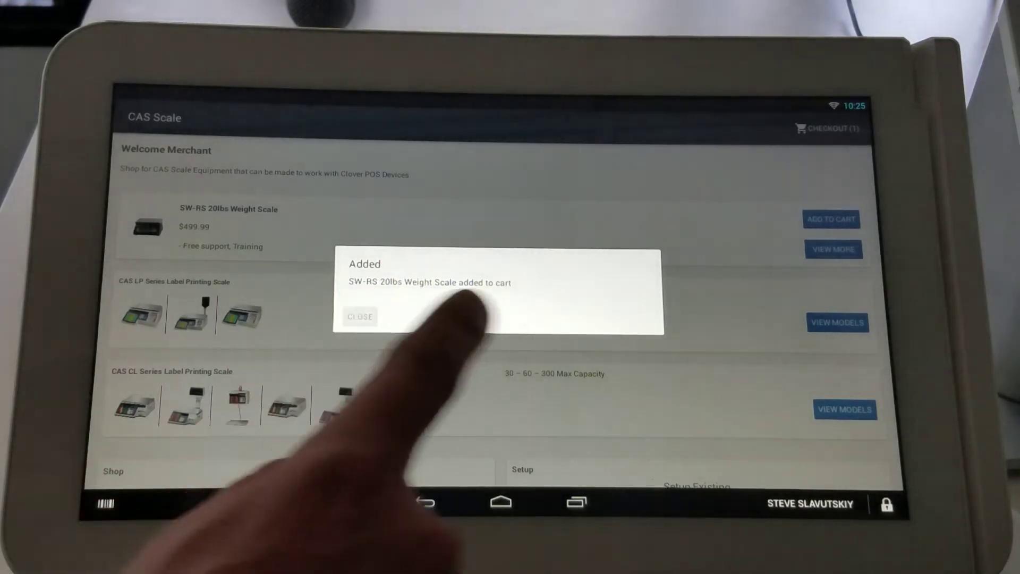
click(470, 359)
click(829, 128)
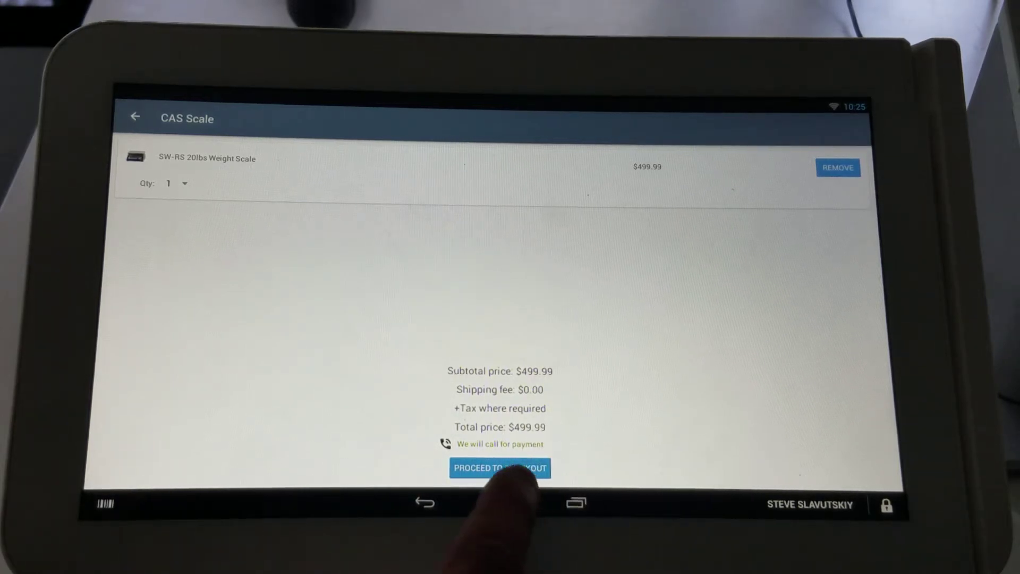
click(500, 468)
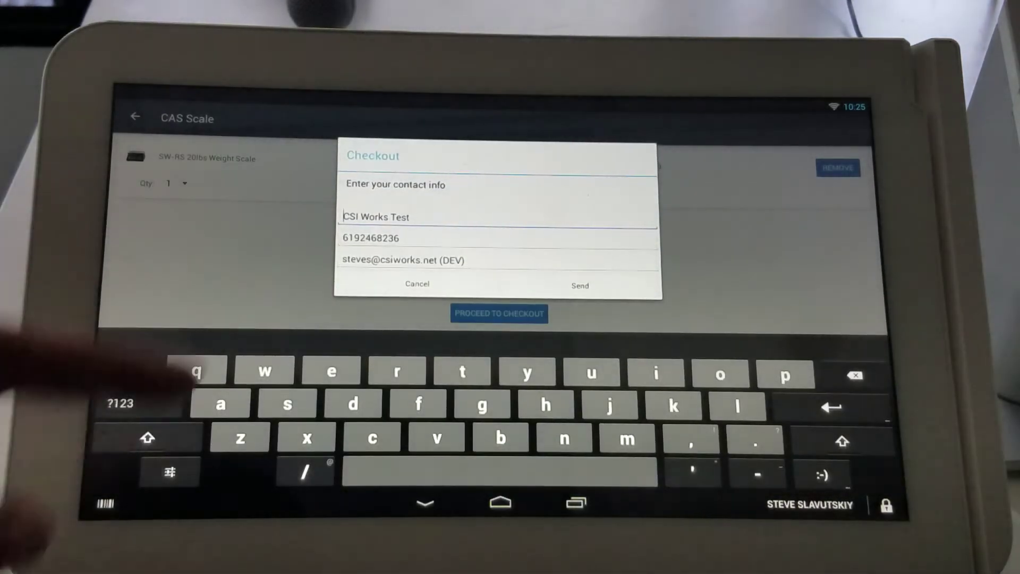
click(580, 285)
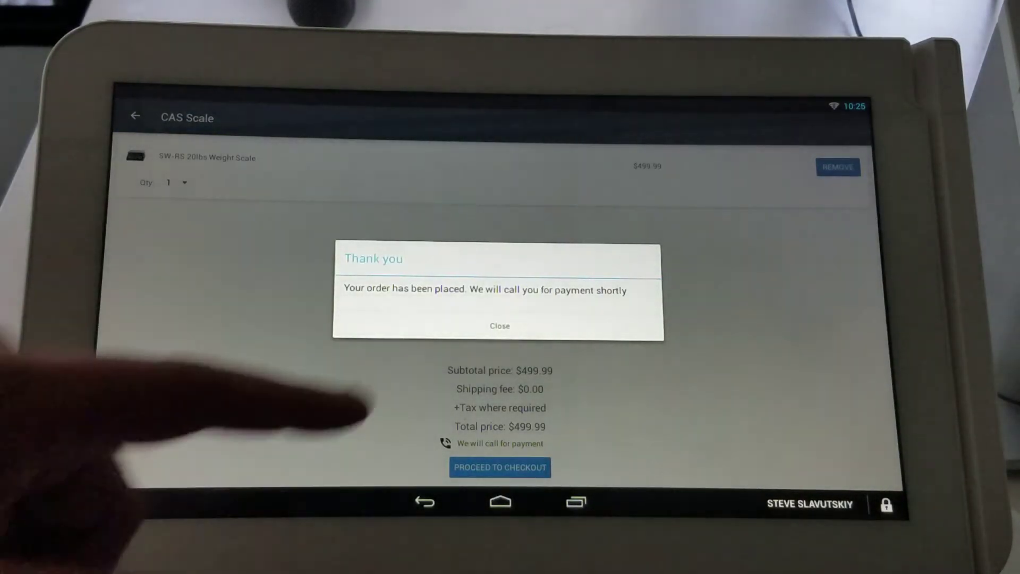
click(501, 326)
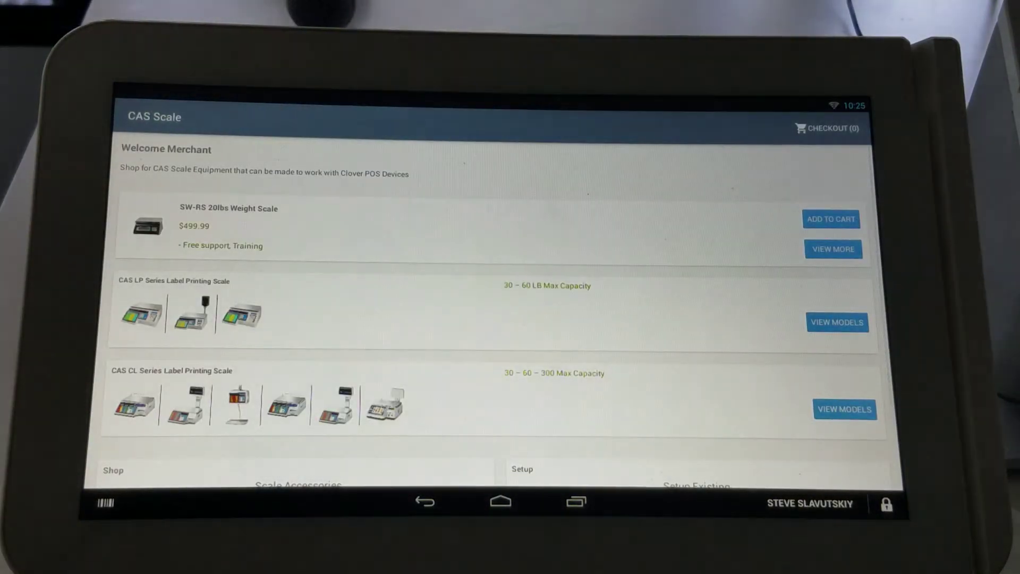